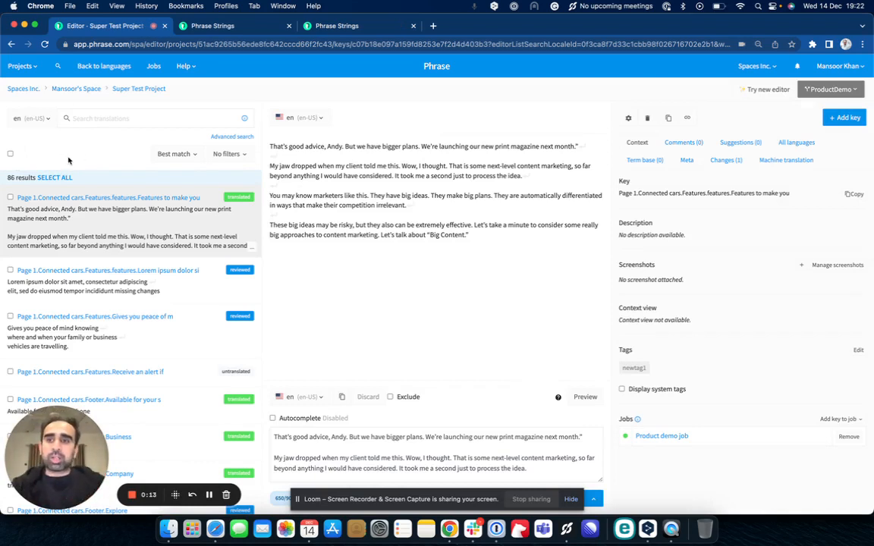
# Select all keys in the classic editor, and also in the Sports App project's beta editor in its own browser tab.
pyautogui.click(10, 153)
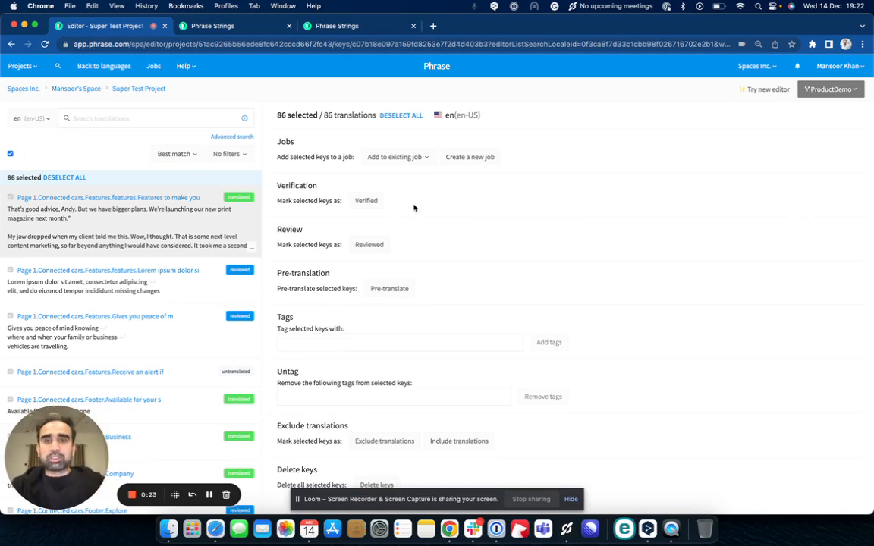
pyautogui.click(361, 27)
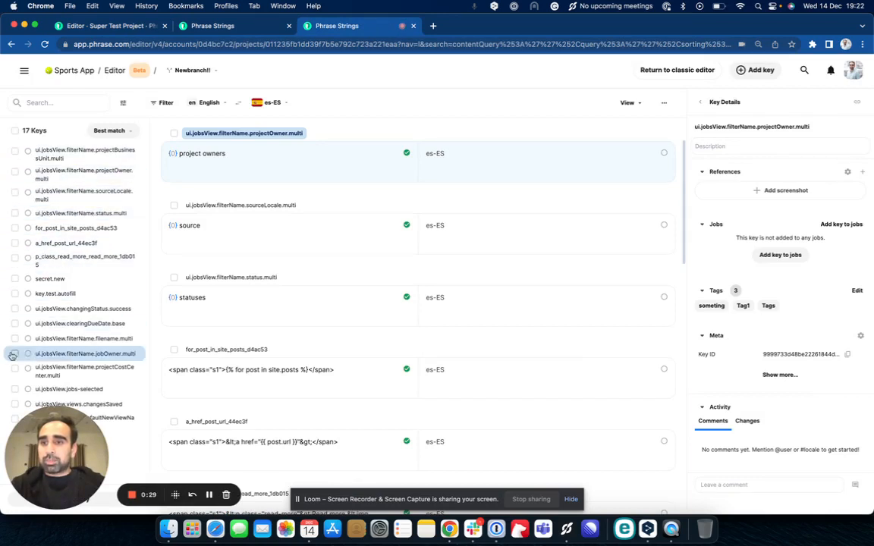
pyautogui.click(15, 153)
pyautogui.click(15, 132)
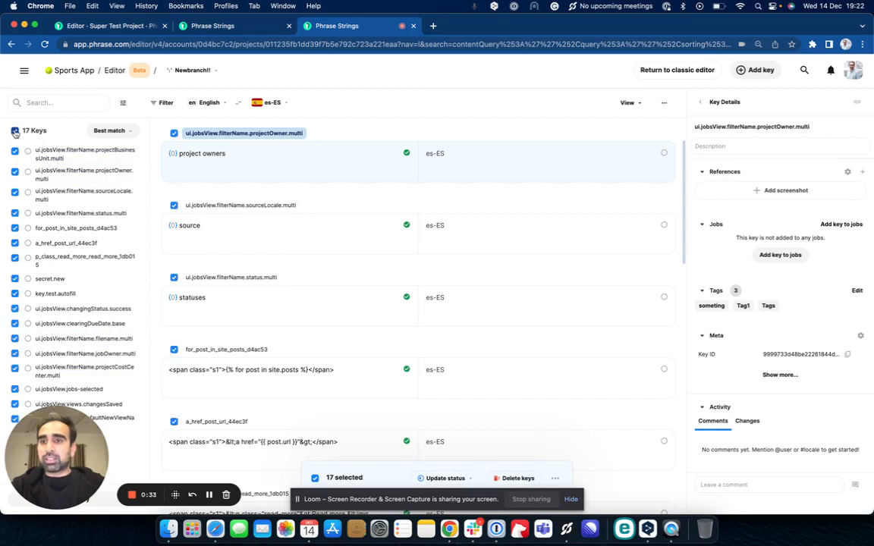
pyautogui.click(14, 152)
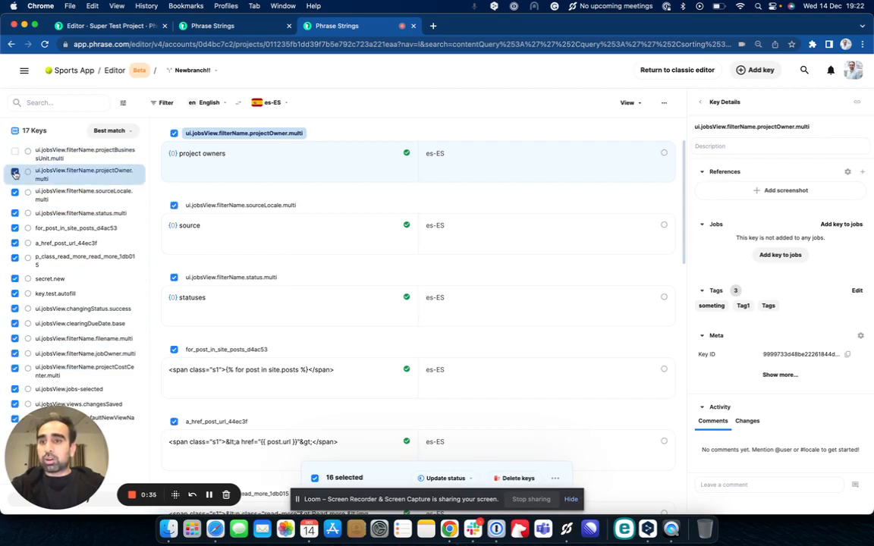
pyautogui.click(14, 173)
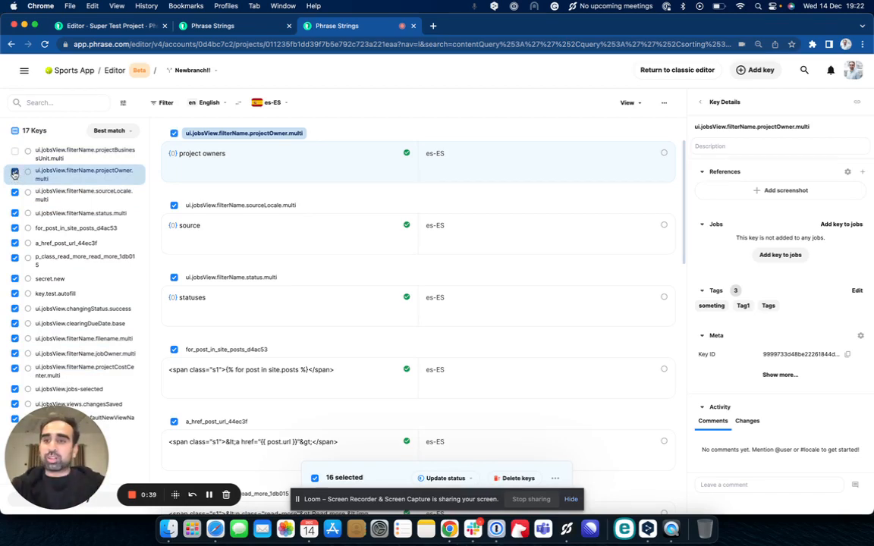
pyautogui.click(14, 132)
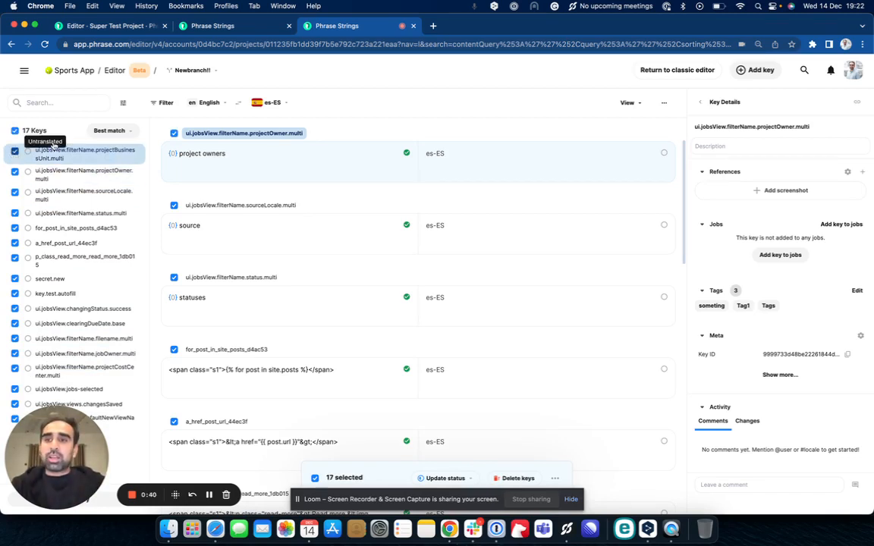
# Hide the key list and toggle the selection of the projectOwner and sourceLocale keys on their translation cards.
pyautogui.click(629, 102)
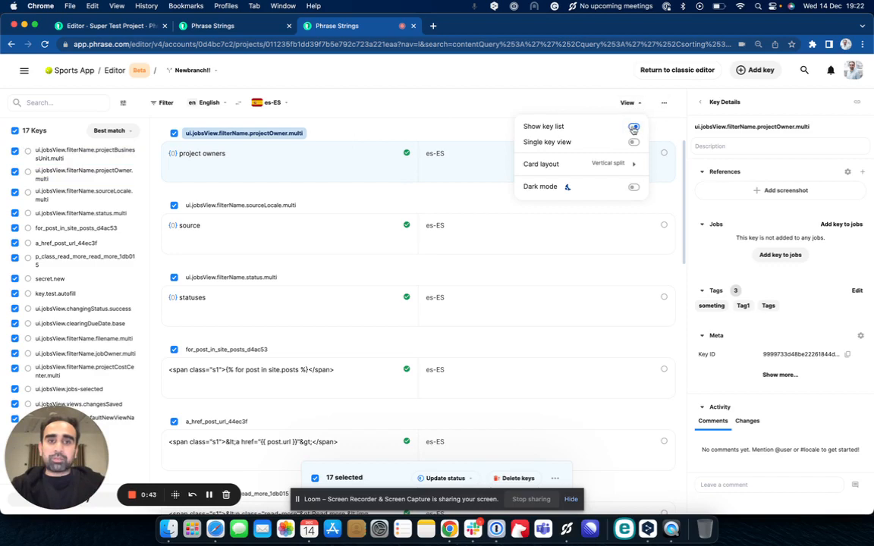
pyautogui.click(633, 127)
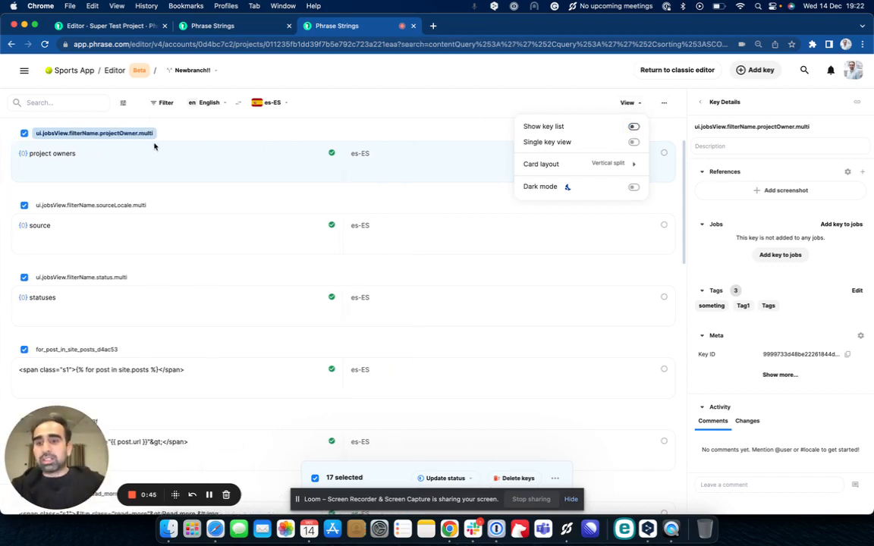
pyautogui.click(24, 133)
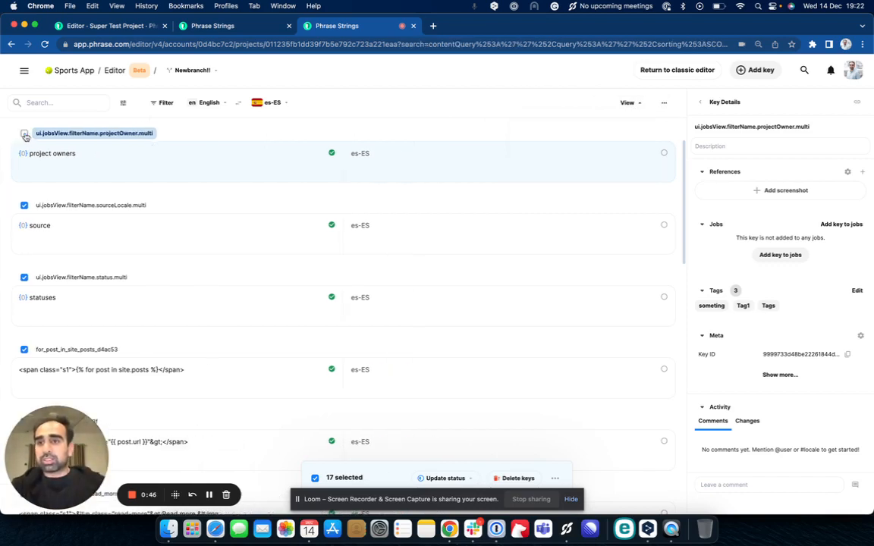
pyautogui.click(25, 205)
pyautogui.click(25, 206)
pyautogui.click(24, 133)
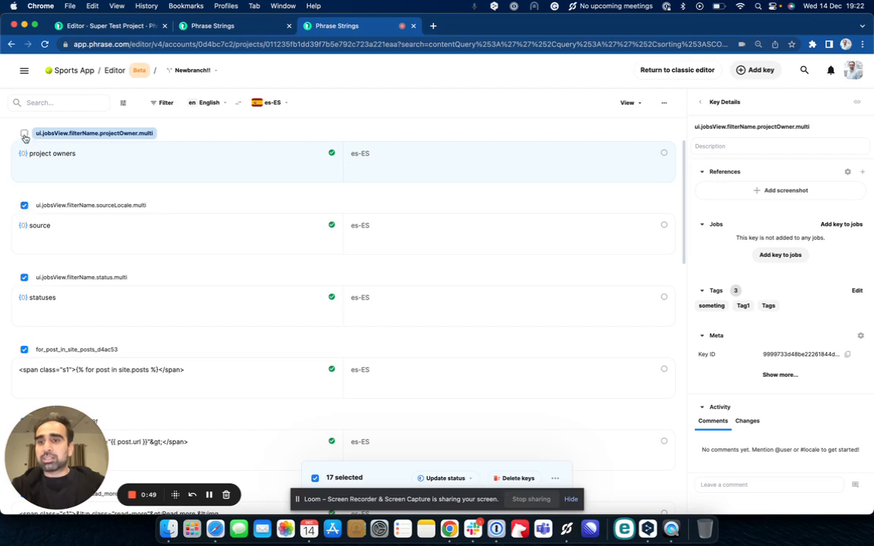
# Show the key list again beside the translation cards.
pyautogui.click(626, 103)
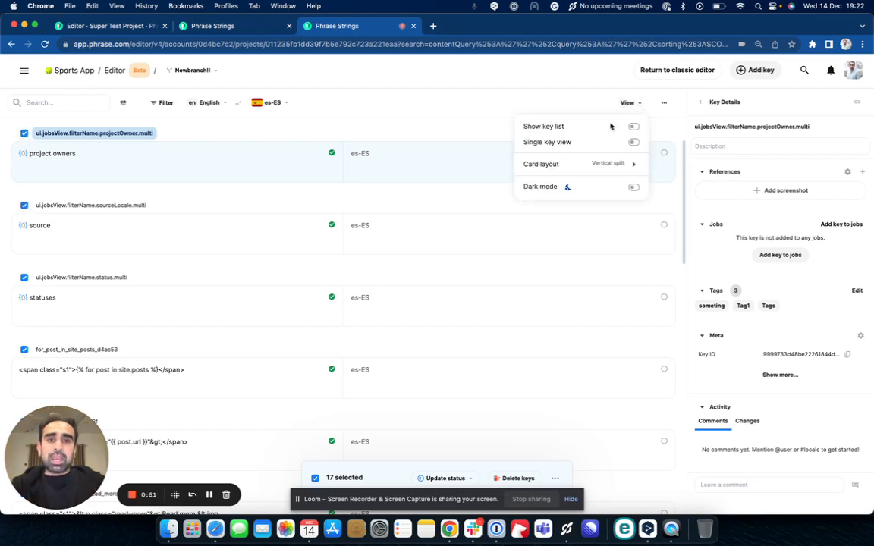
pyautogui.click(633, 126)
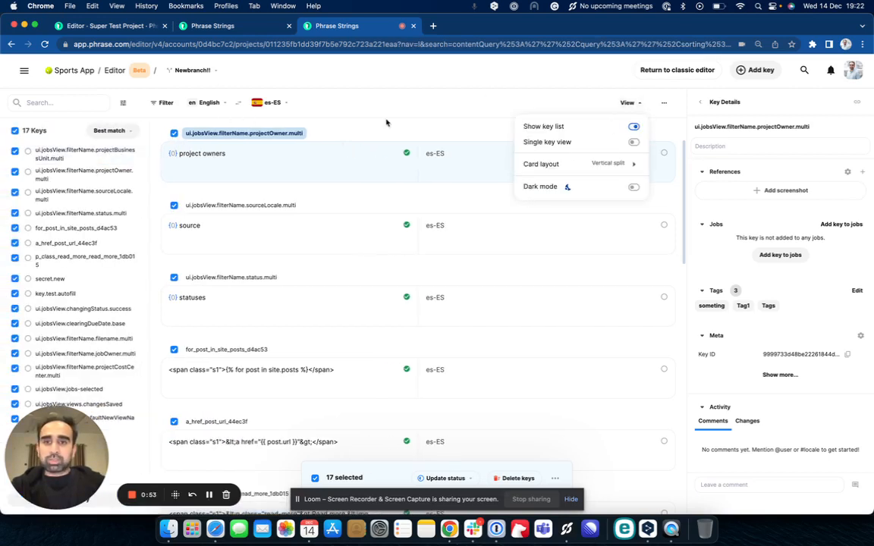
pyautogui.click(386, 122)
# Uncover the bulk action bar and examine the status options offered for the selected keys.
pyautogui.moveTo(405, 507); pyautogui.dragTo(406, 535)
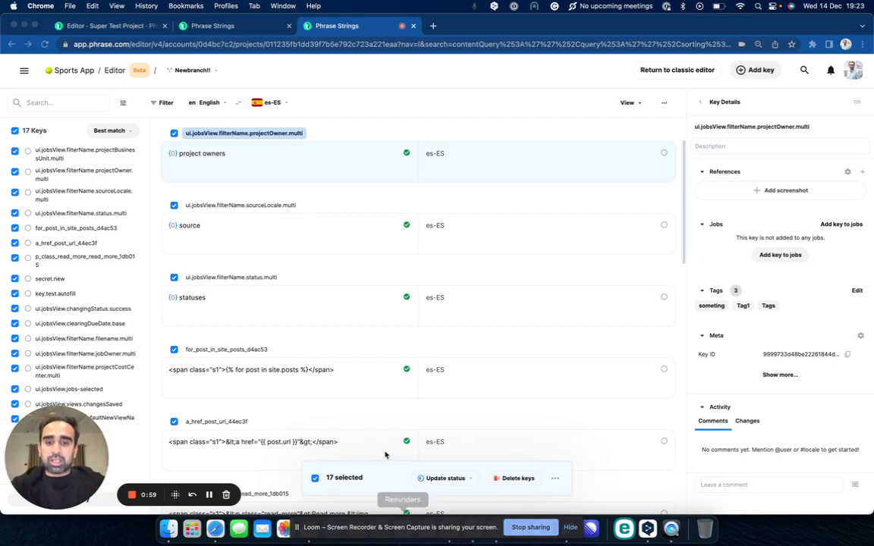
pyautogui.click(463, 479)
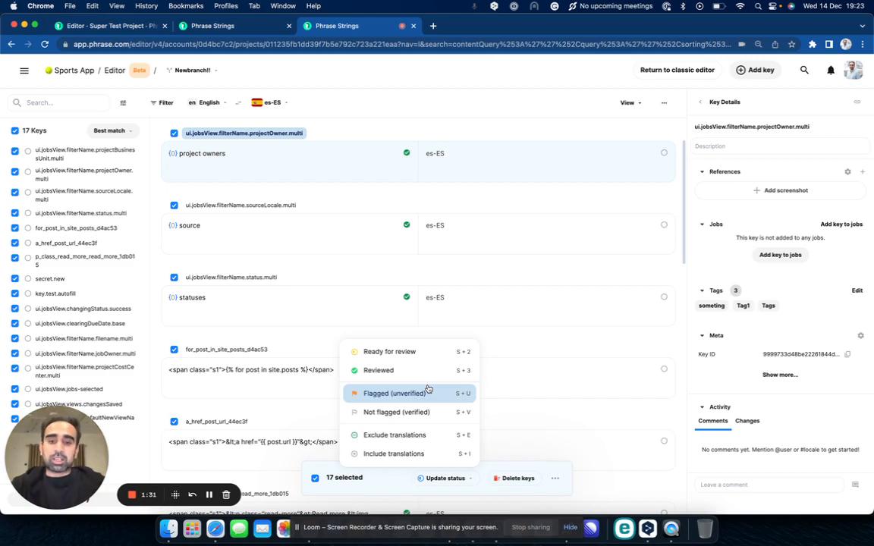
pyautogui.click(517, 468)
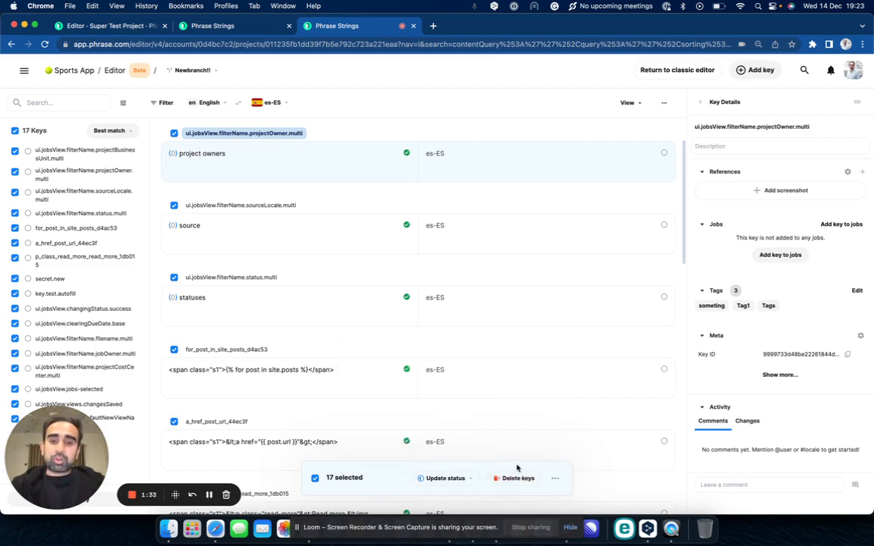
# Open the new job form for the selected keys and close it without creating a job.
pyautogui.click(556, 479)
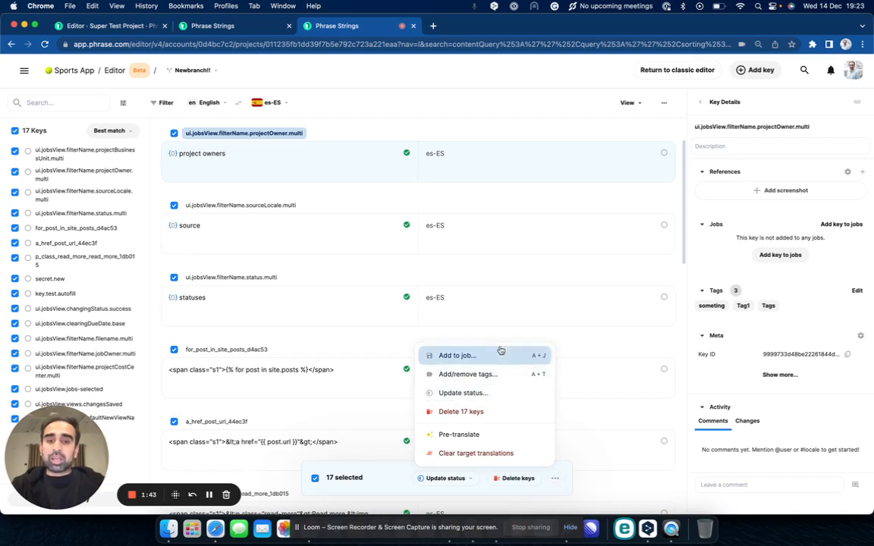
pyautogui.click(458, 358)
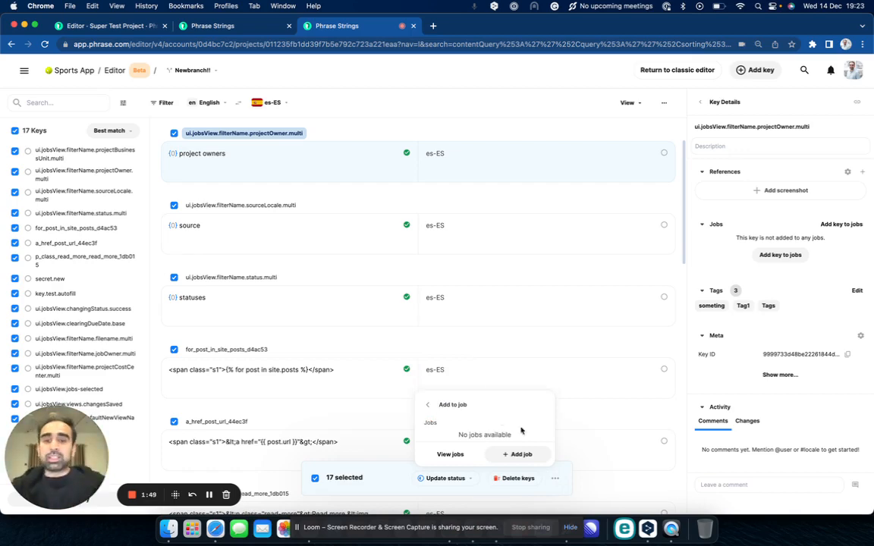
pyautogui.click(517, 453)
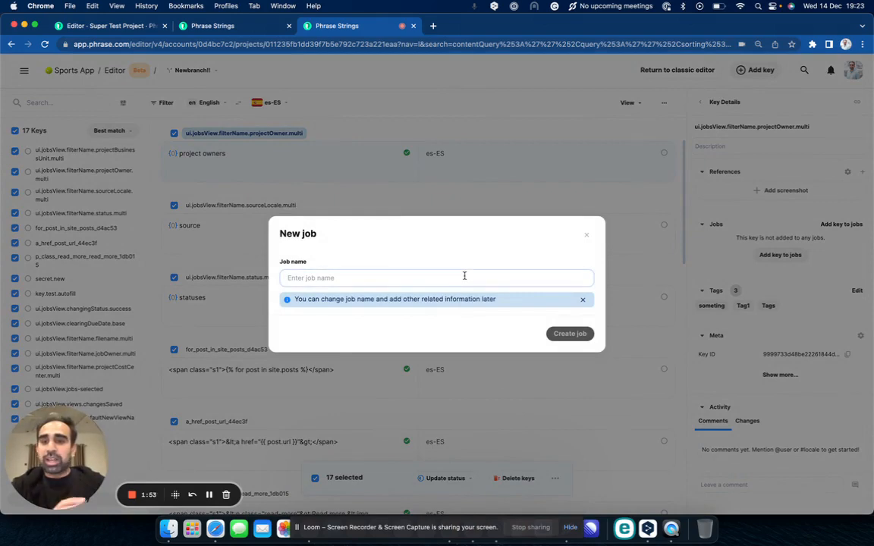
pyautogui.click(587, 235)
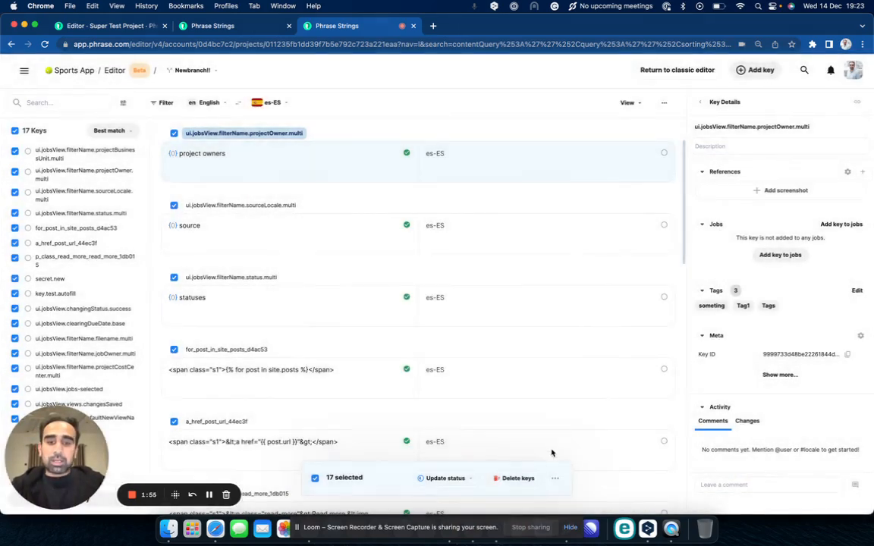
# Add the tag "addtag" to all selected keys and check the tags of the for_post_in_site_posts_d4ac53 key.
pyautogui.click(554, 478)
pyautogui.click(501, 381)
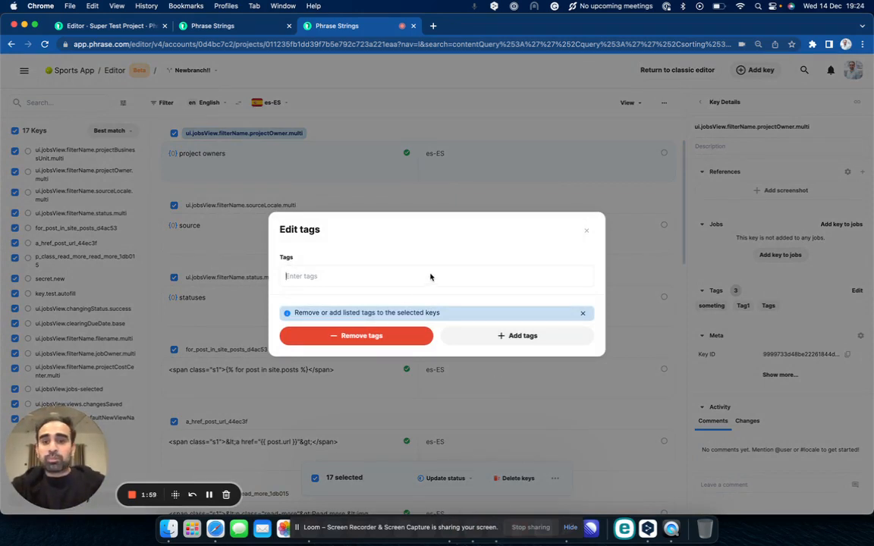
pyautogui.write('addtag')
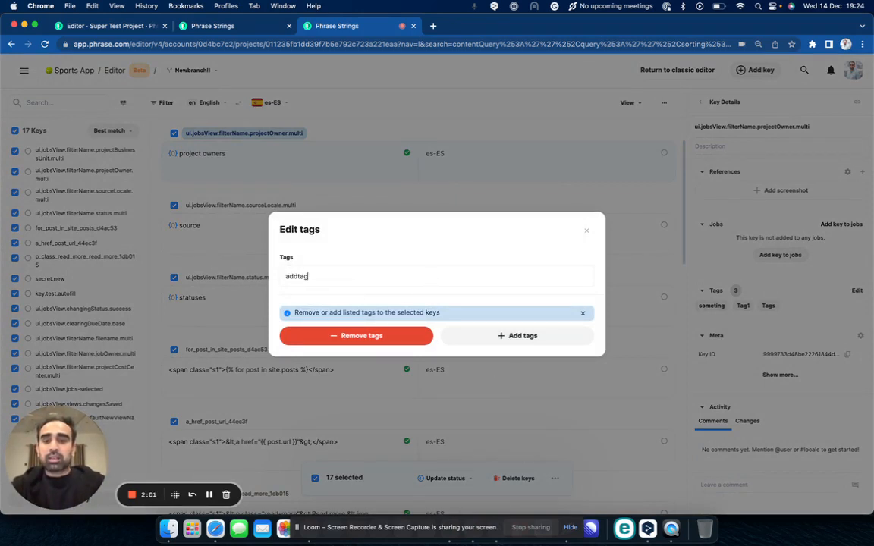
pyautogui.click(307, 310)
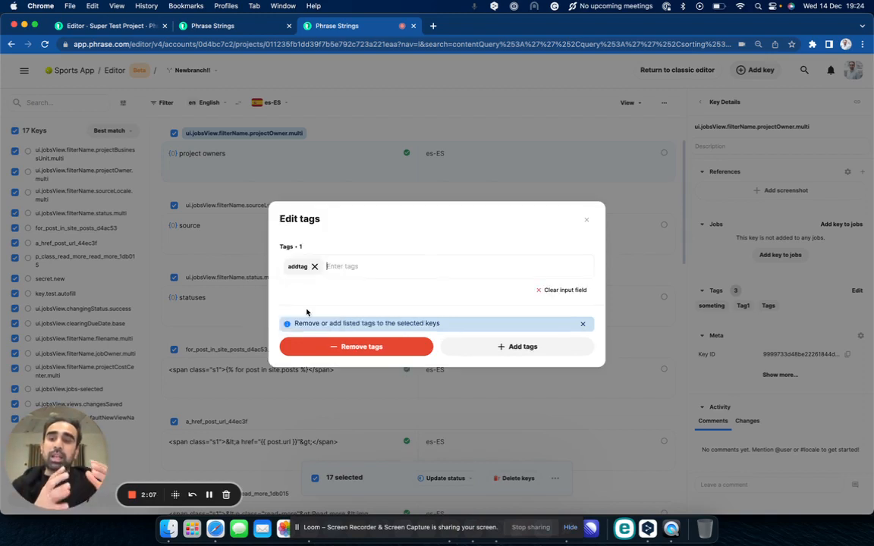
pyautogui.click(521, 350)
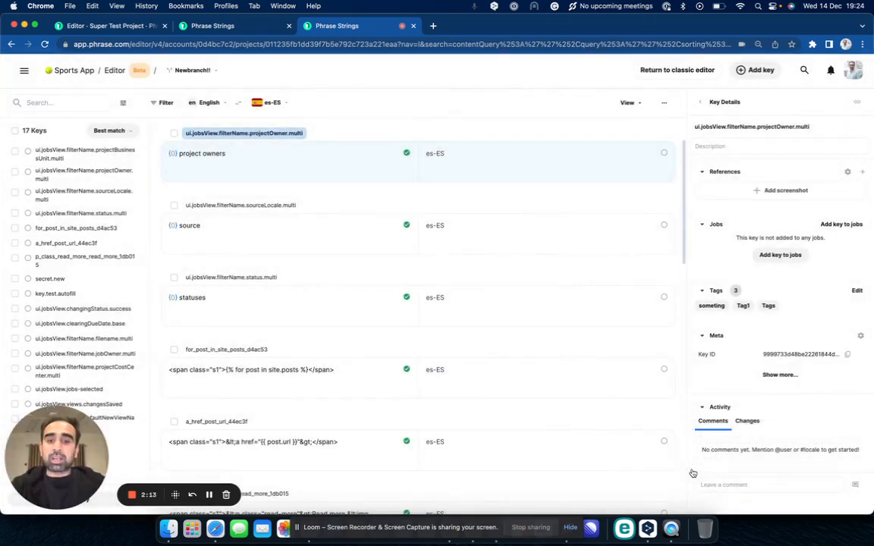
pyautogui.click(543, 386)
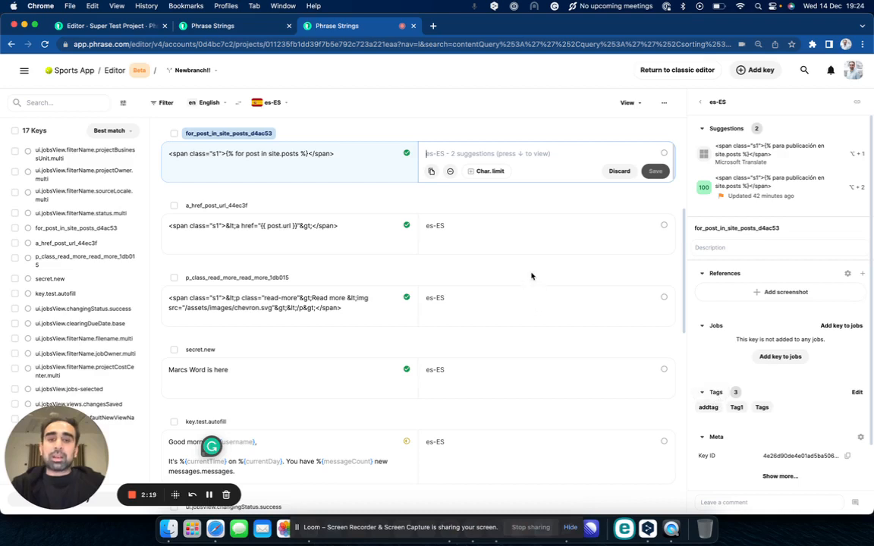
pyautogui.click(617, 170)
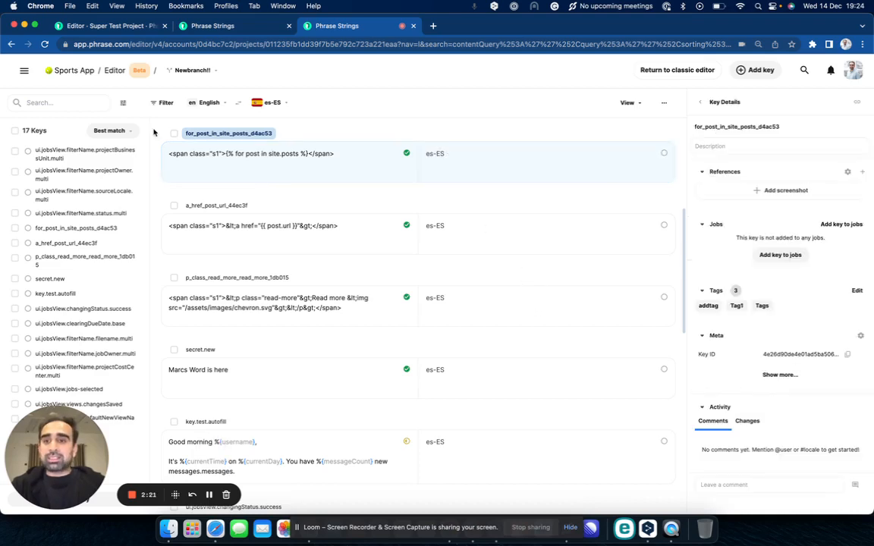
# Pre-translate all keys into es-ES, refresh the editor once processed, and look through the resulting translations.
pyautogui.click(16, 130)
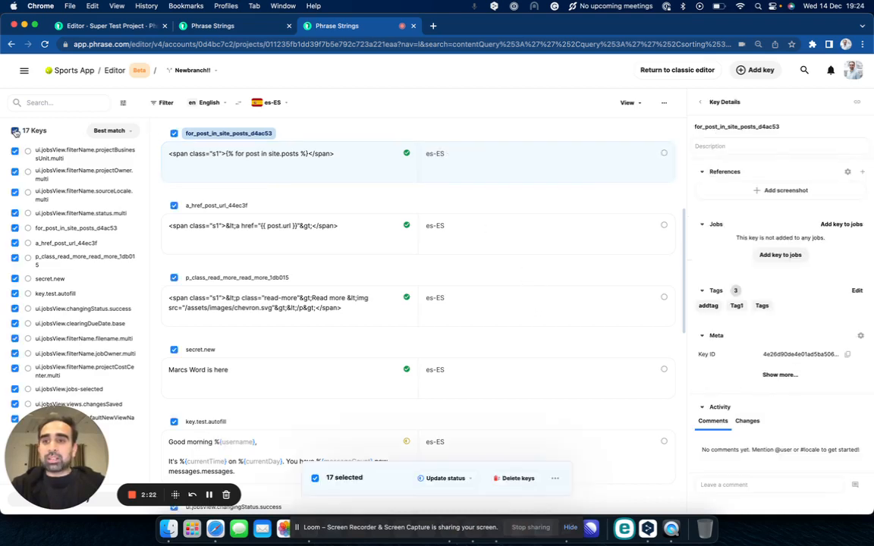
pyautogui.click(555, 478)
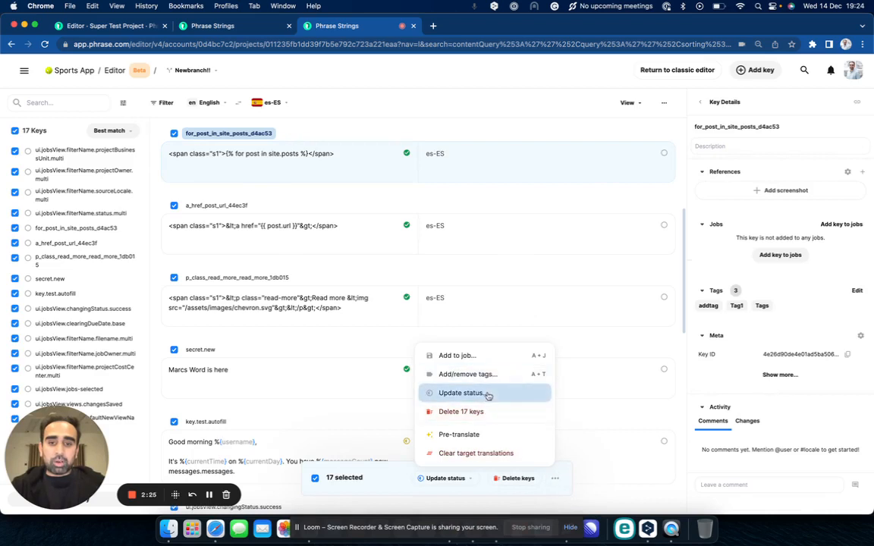
pyautogui.click(479, 439)
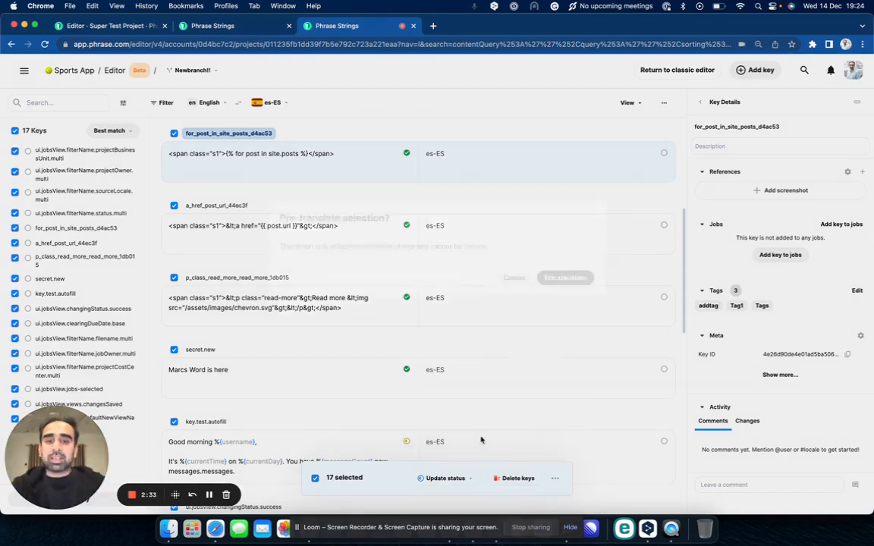
pyautogui.click(565, 314)
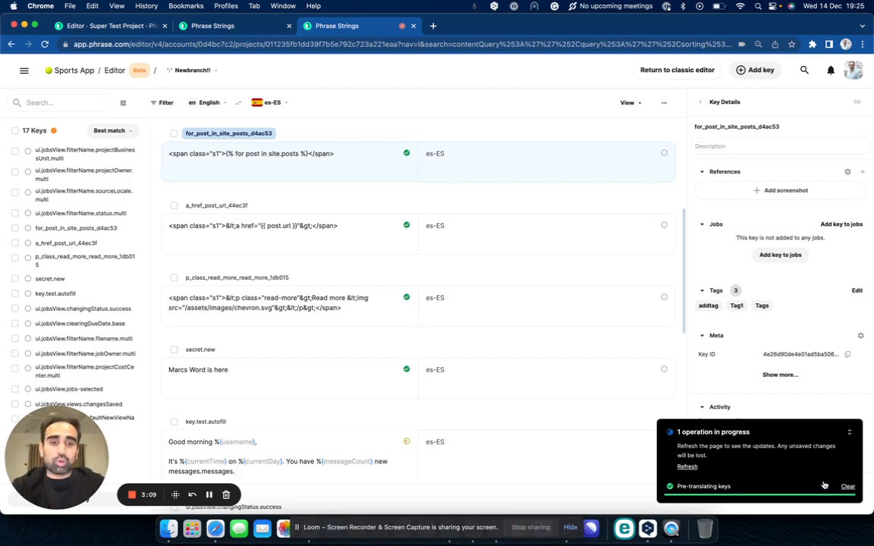
pyautogui.click(687, 467)
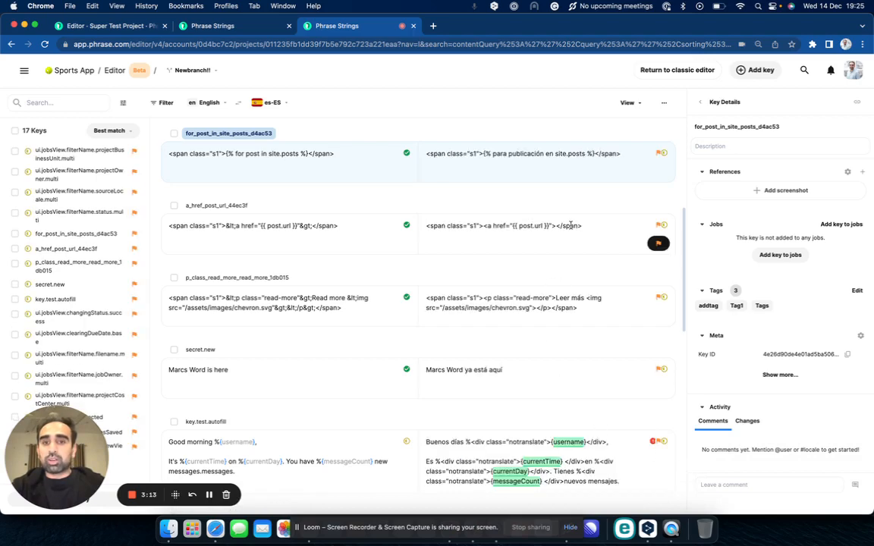
pyautogui.scroll(-10, 570, 225)
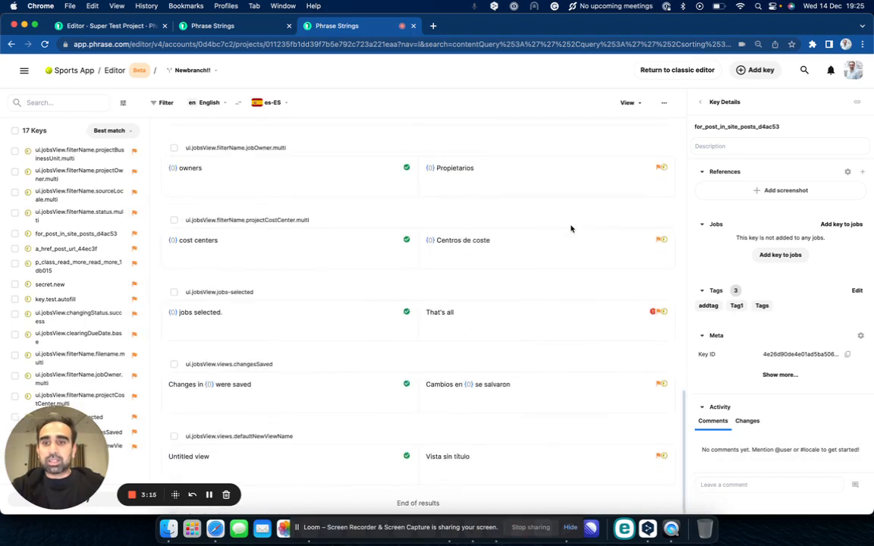
pyautogui.scroll(10, 571, 228)
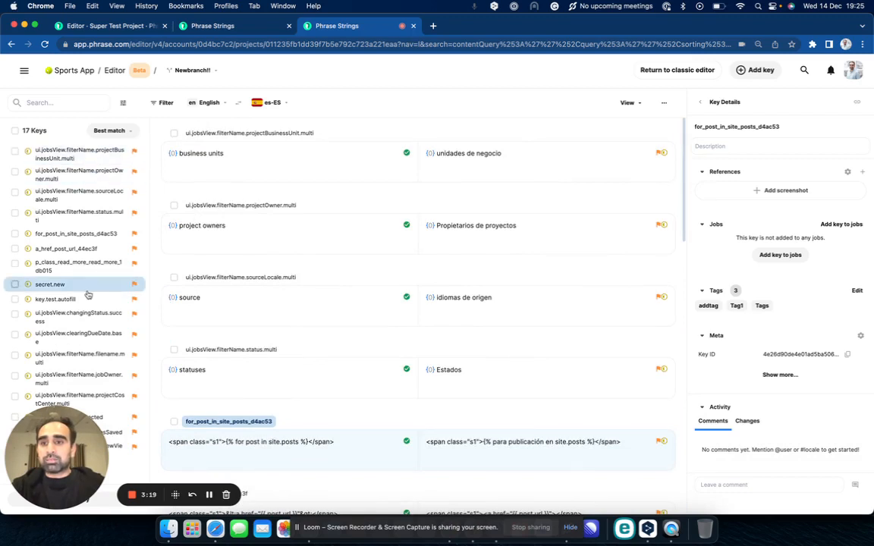
# Clear the es-ES target translations of all keys in the project.
pyautogui.click(15, 133)
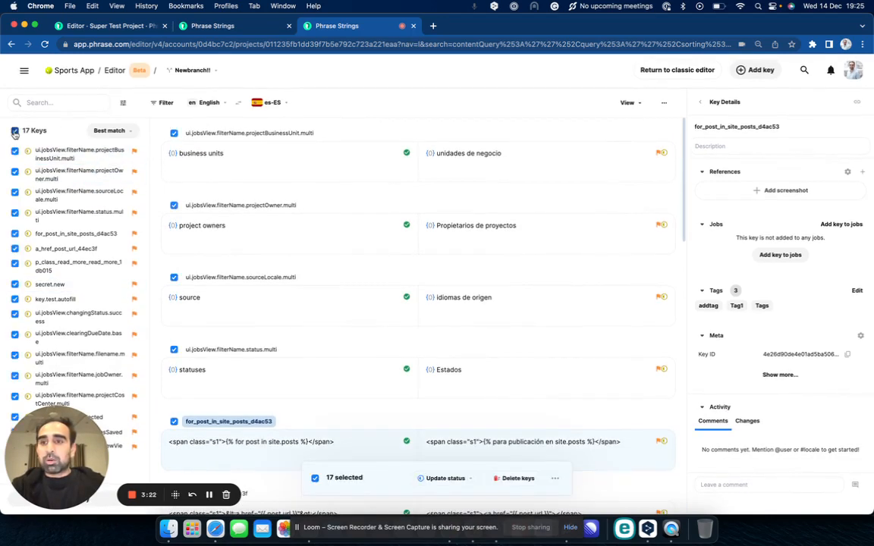
pyautogui.click(555, 478)
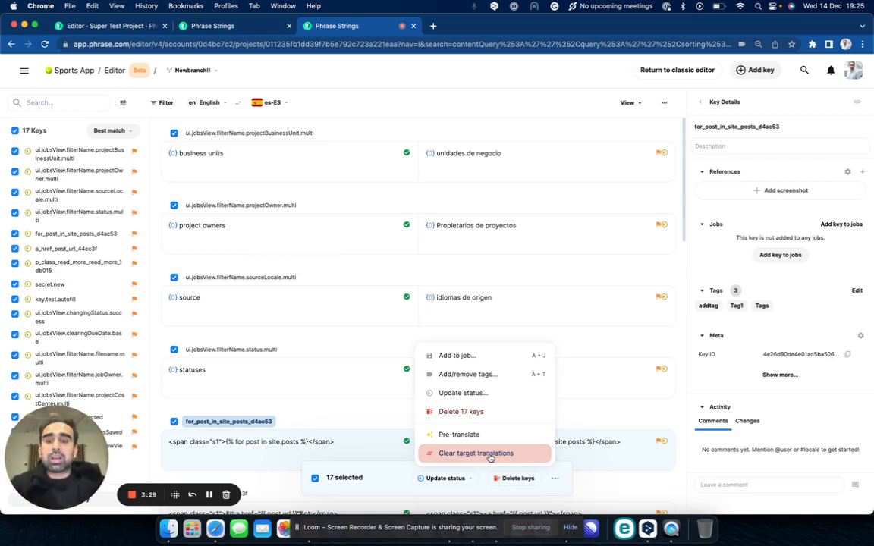
pyautogui.click(491, 454)
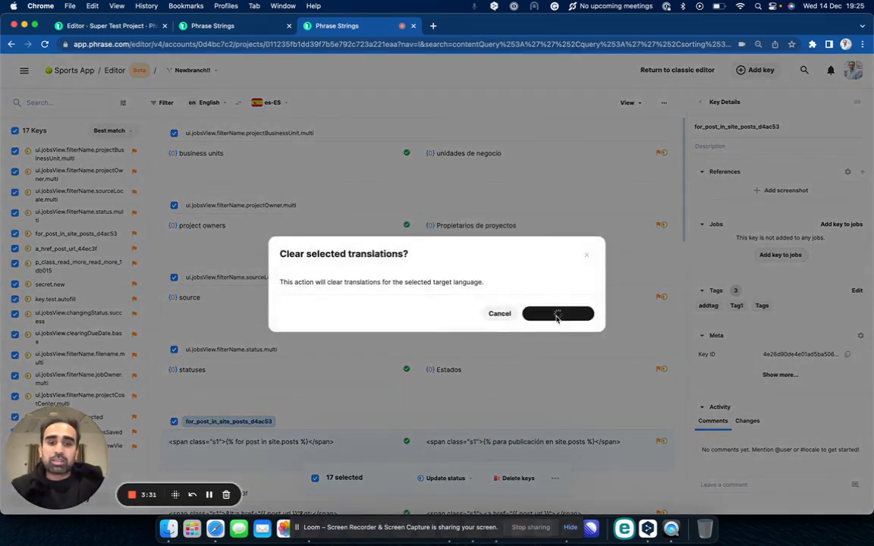
# Confirm clearing the es-ES translations of the selected keys, refresh the editor once processed, and check the target column.
pyautogui.click(559, 314)
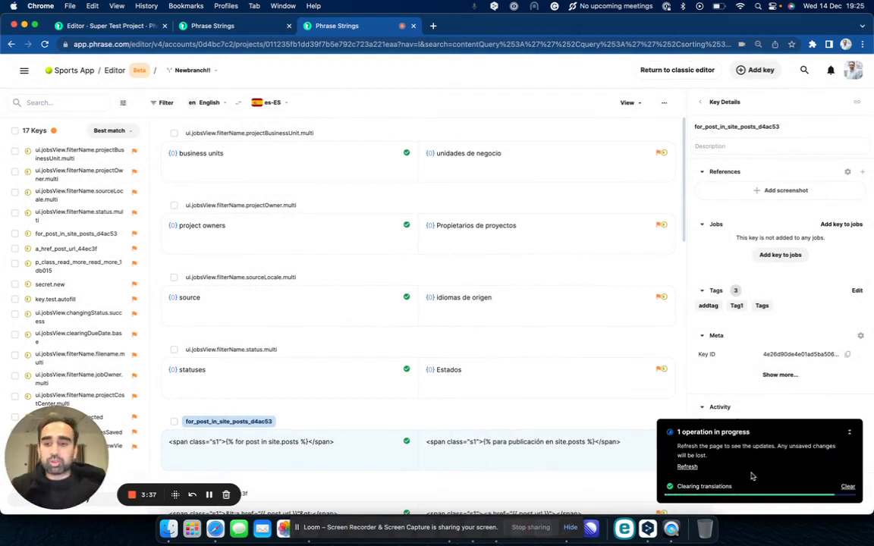
pyautogui.click(689, 468)
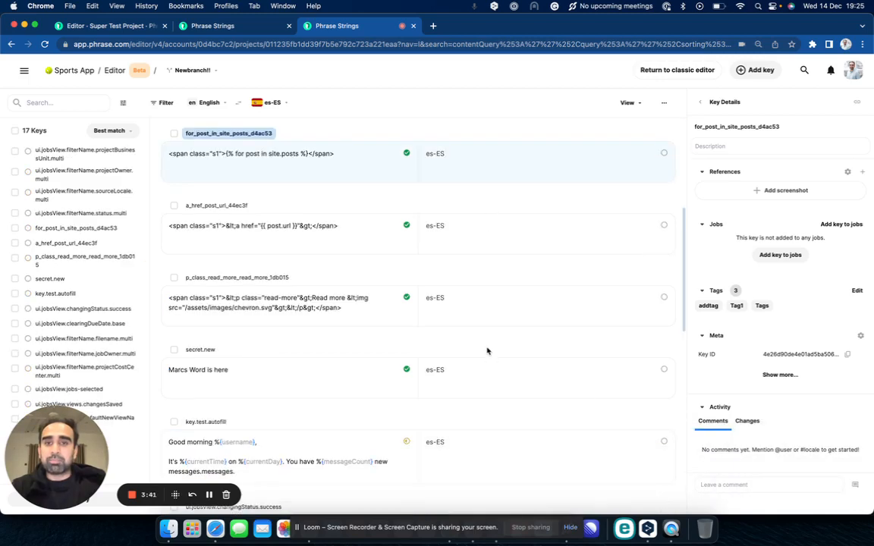
pyautogui.scroll(-10, 488, 351)
pyautogui.scroll(12, 488, 350)
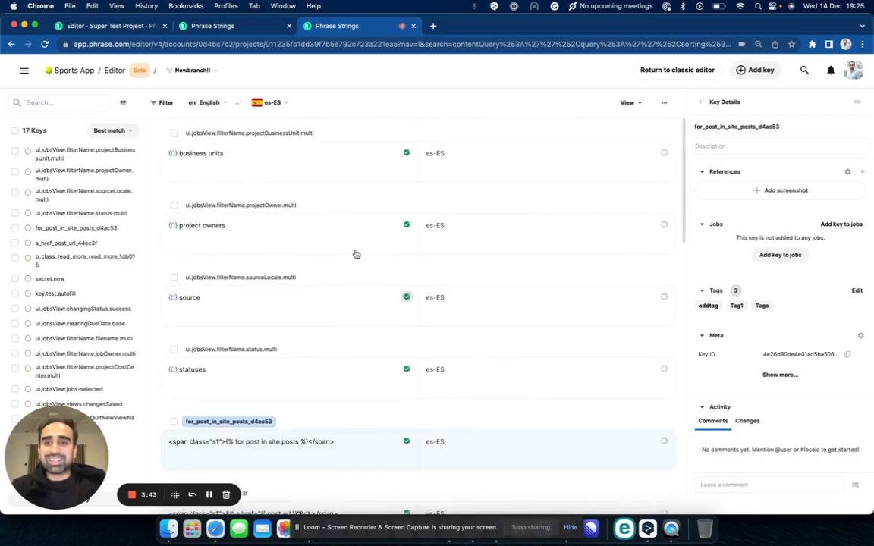
pyautogui.click(270, 103)
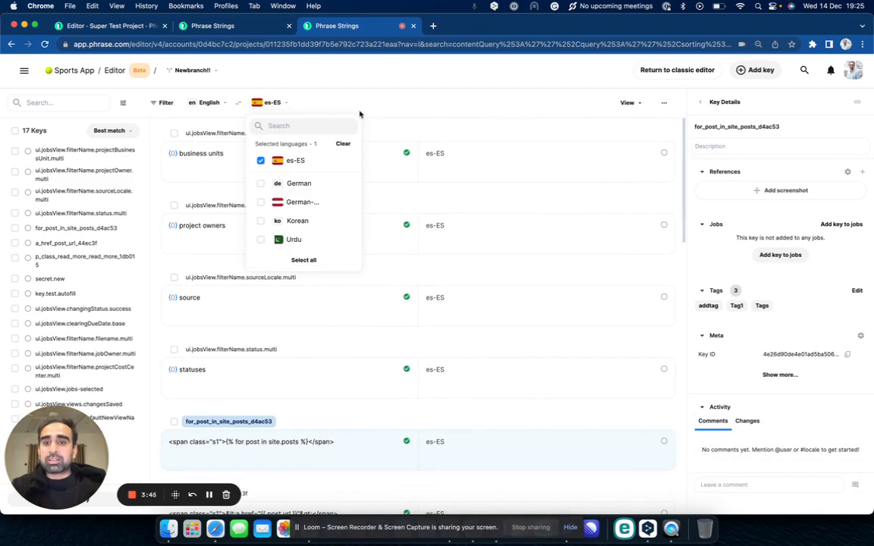
pyautogui.click(345, 109)
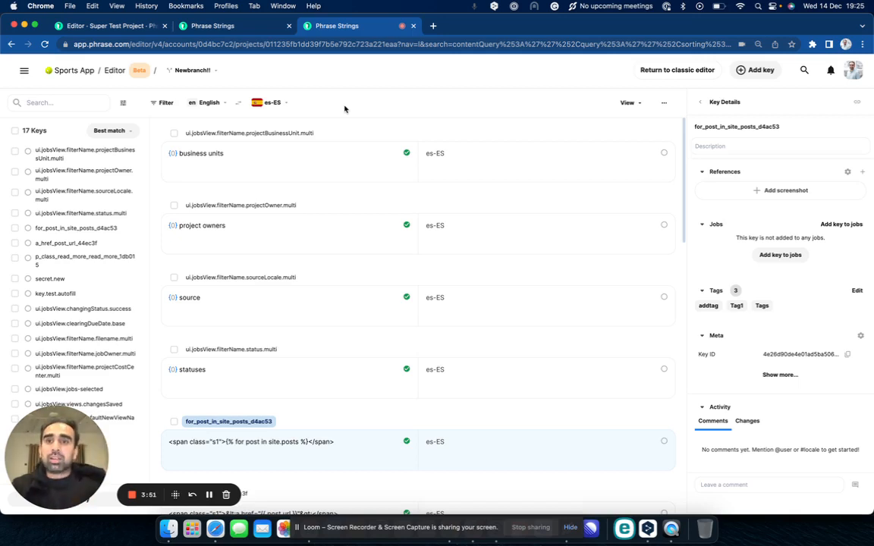
pyautogui.click(278, 102)
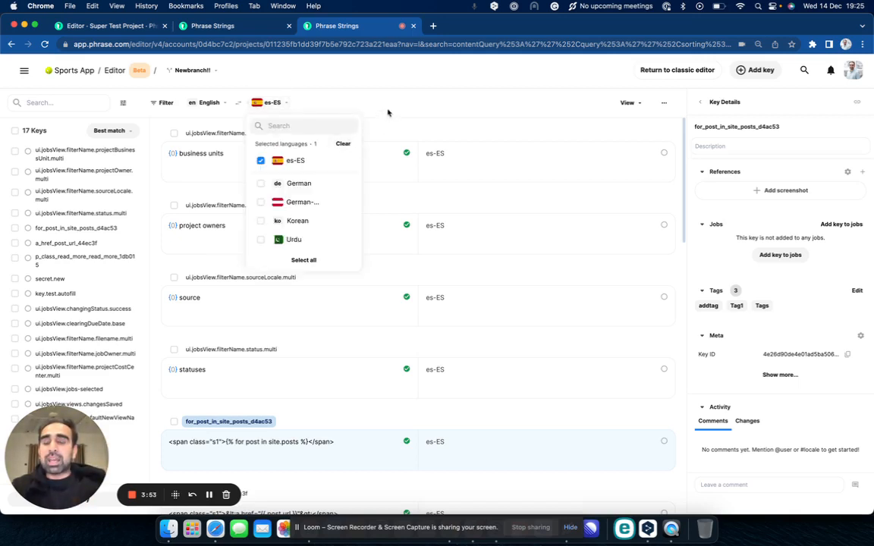
pyautogui.click(333, 105)
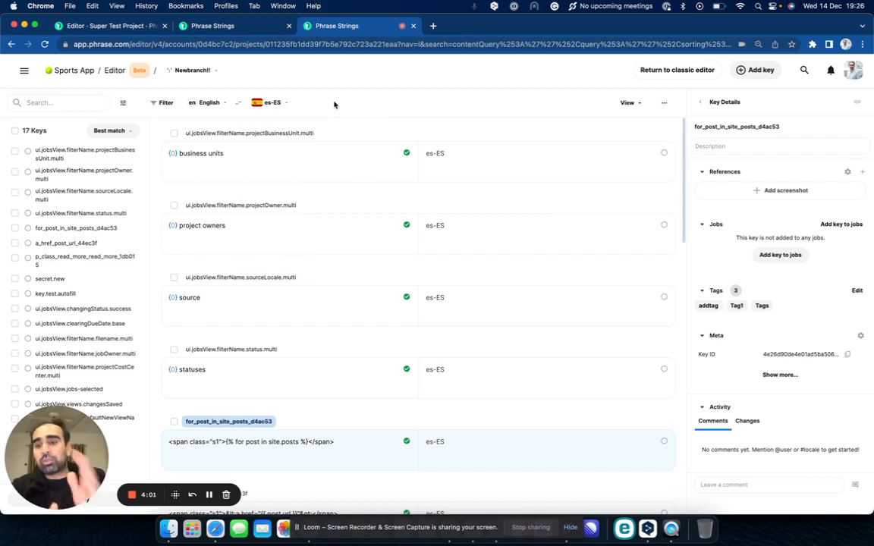
# Show all available target languages in the editor alongside the English source.
pyautogui.click(277, 112)
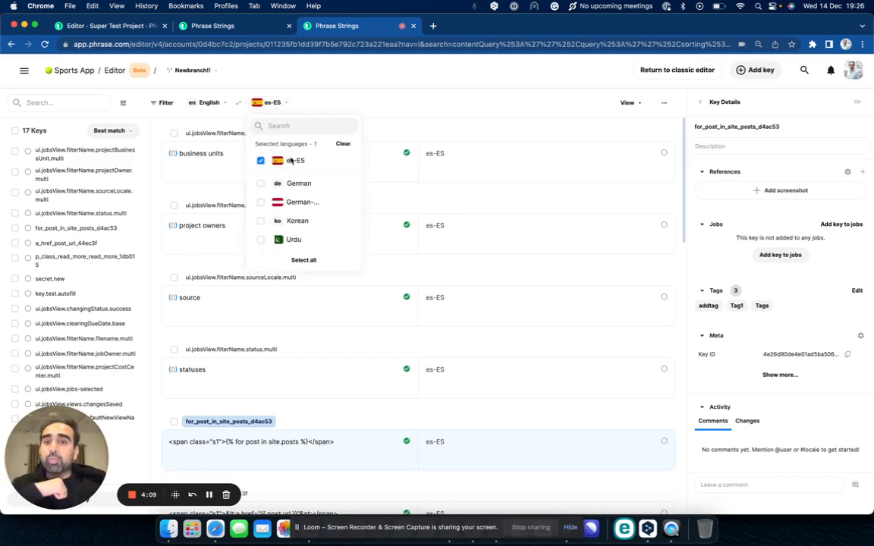
pyautogui.click(303, 262)
pyautogui.click(367, 109)
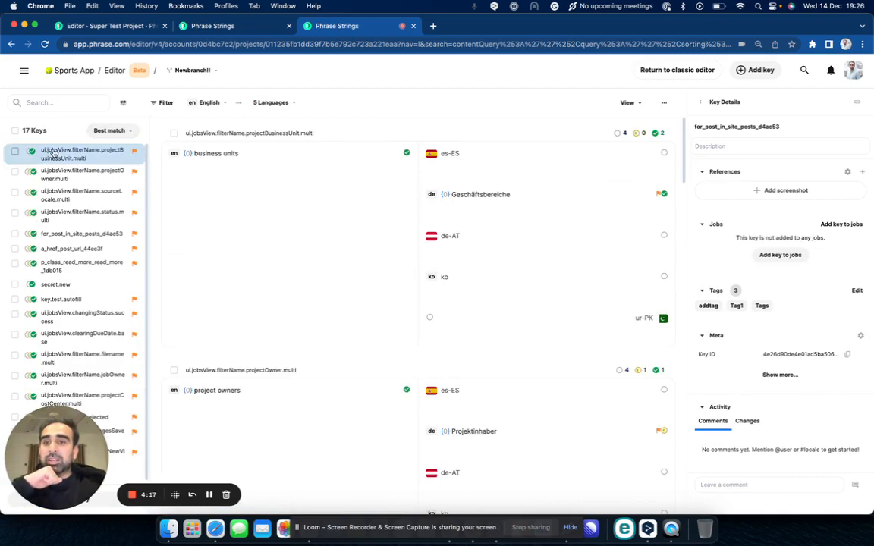
# Select all keys and clear their target translations in every displayed target language.
pyautogui.click(15, 131)
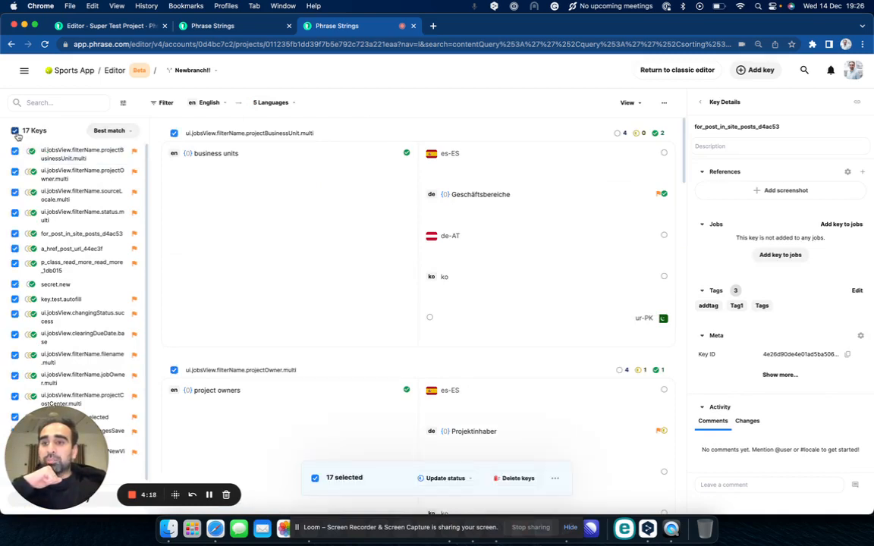
pyautogui.click(555, 479)
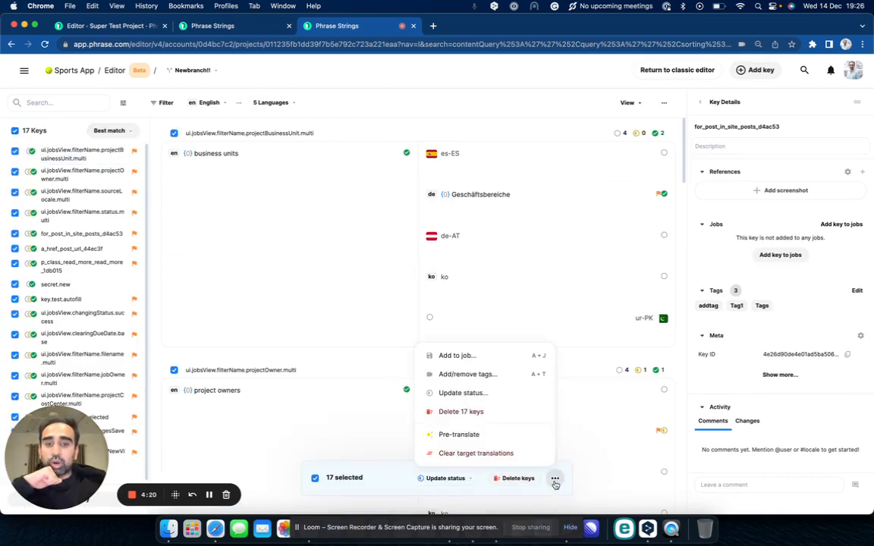
pyautogui.click(496, 453)
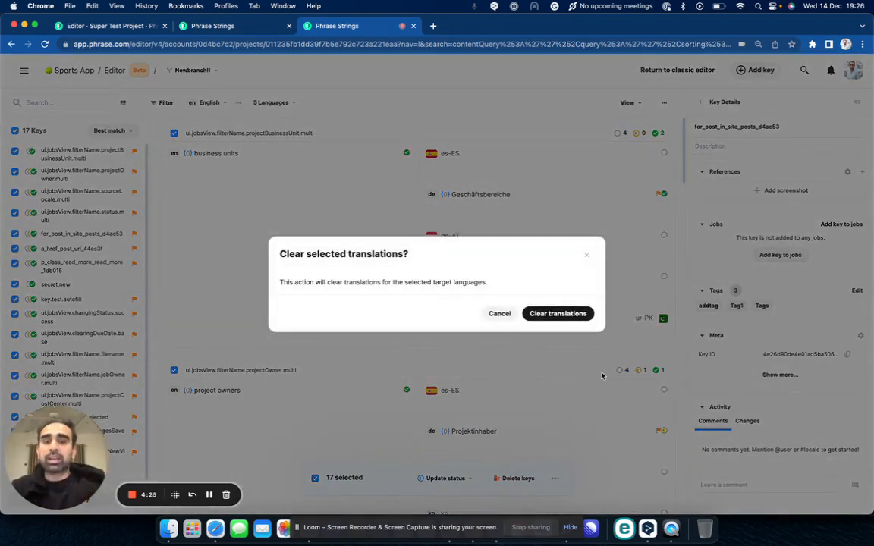
pyautogui.click(580, 313)
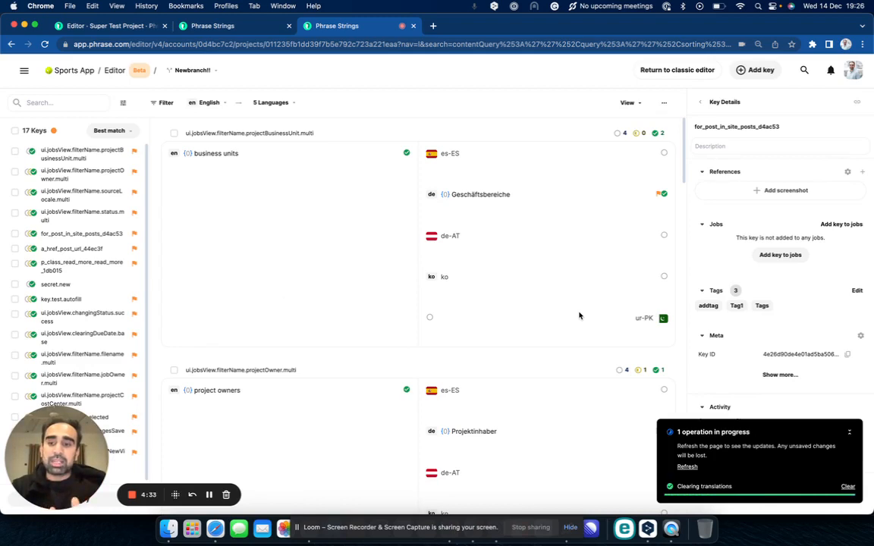
# Refresh the editor and examine the target translations of every key through to the end of the list.
pyautogui.click(686, 467)
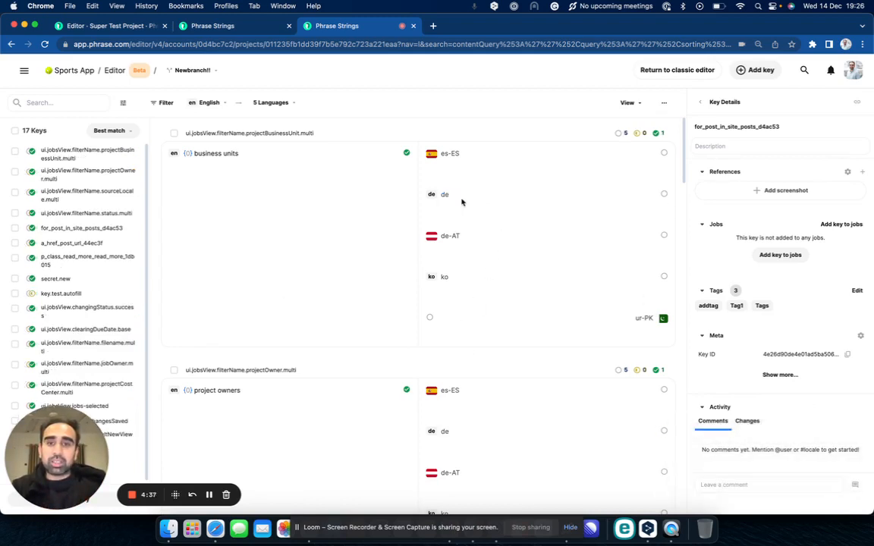
pyautogui.scroll(-20, 494, 326)
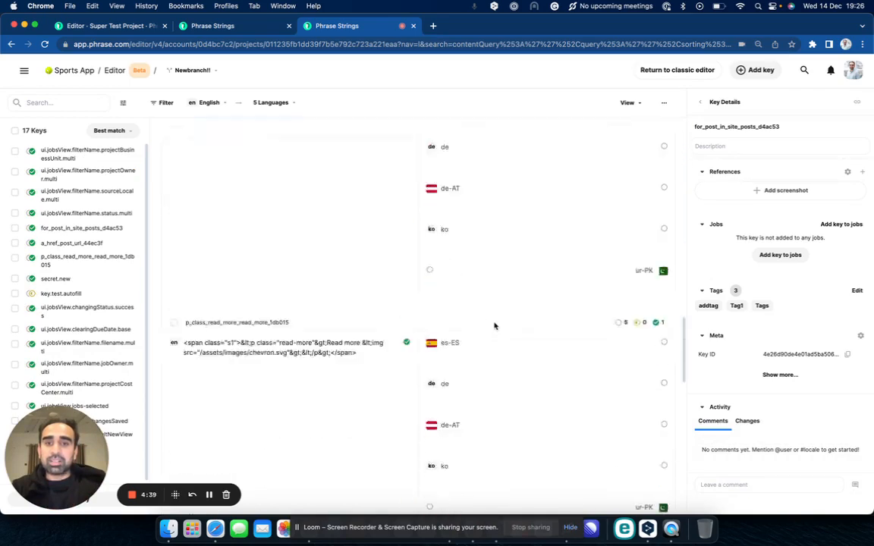
pyautogui.scroll(-20, 494, 326)
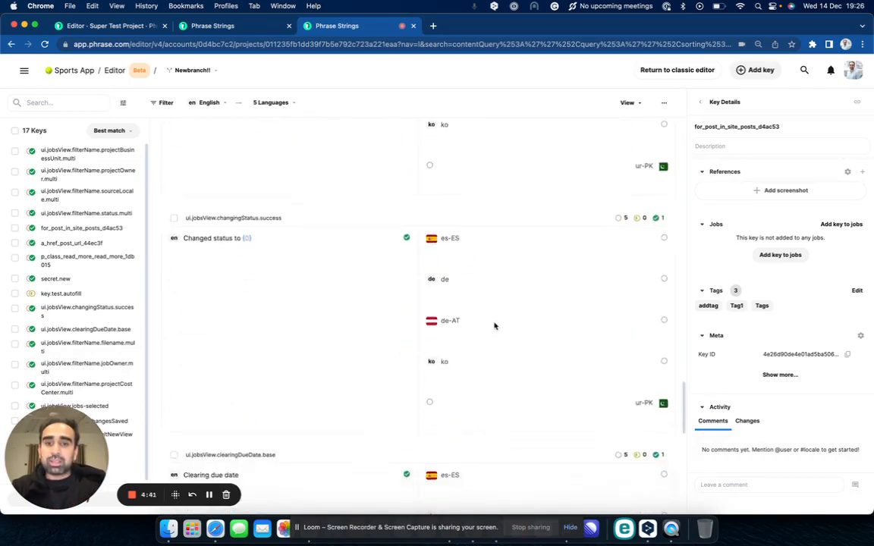
pyautogui.scroll(-20, 494, 326)
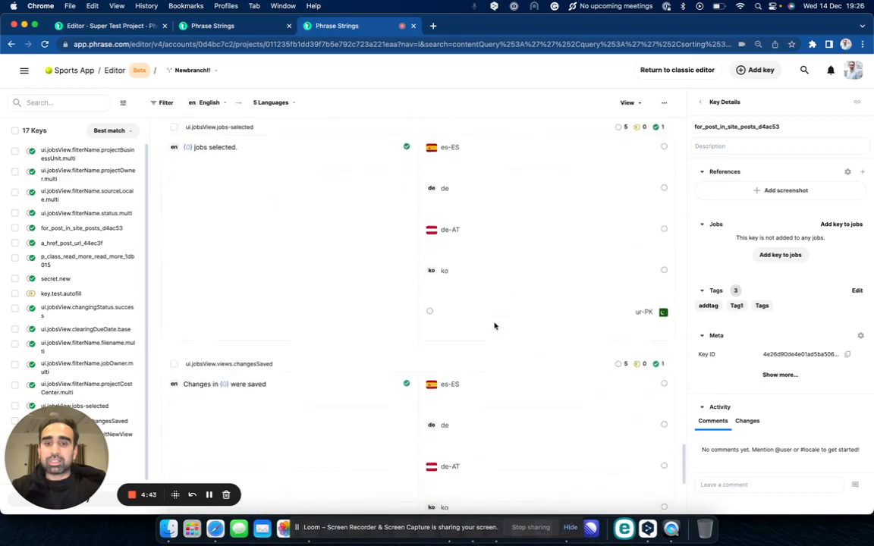
pyautogui.scroll(-3, 494, 326)
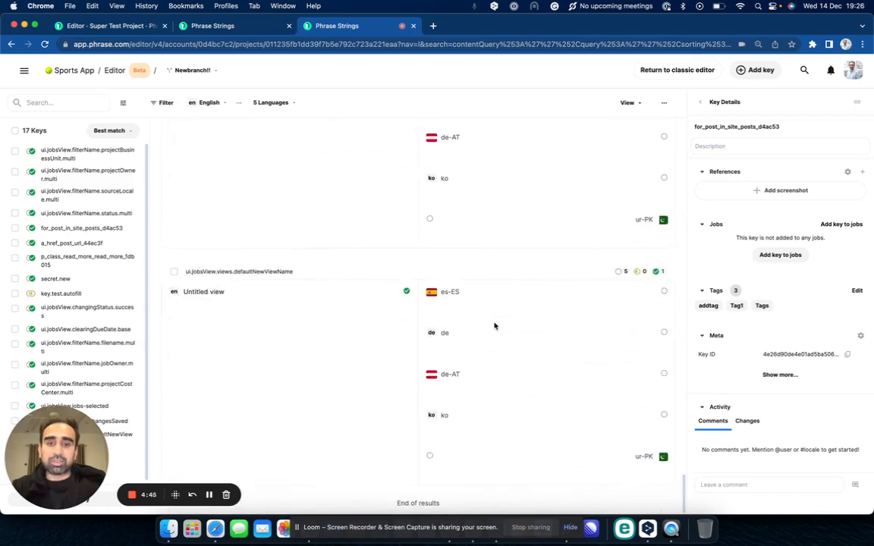
pyautogui.scroll(20, 494, 326)
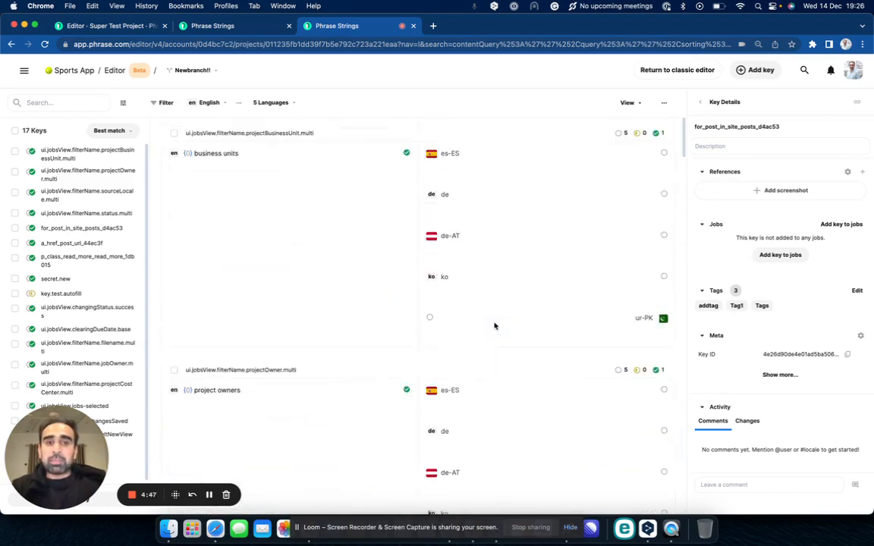